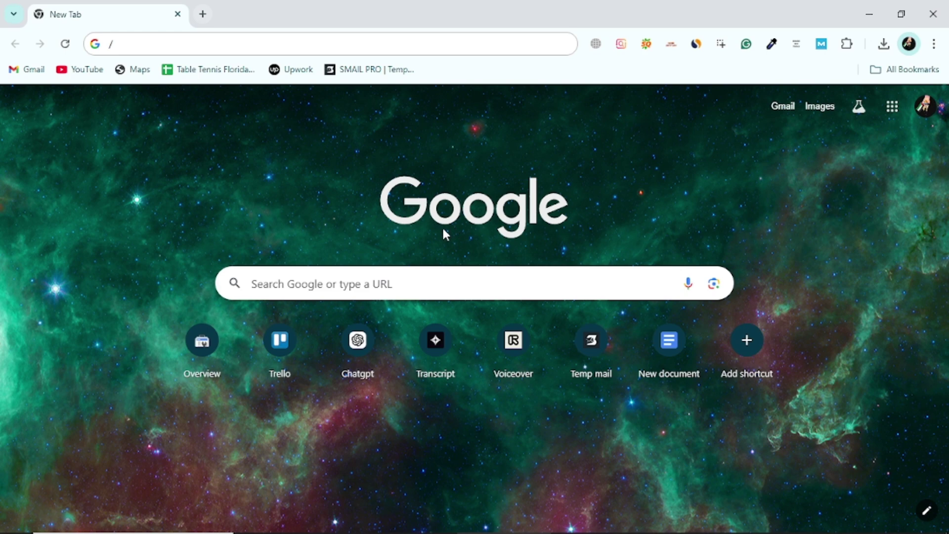
Paste 192.168.100.1 into the new-tab search box and load the router's login page
{"action": "left_click", "coordinate": [377, 284]}
{"action": "type", "text": "192.168.100.1"}
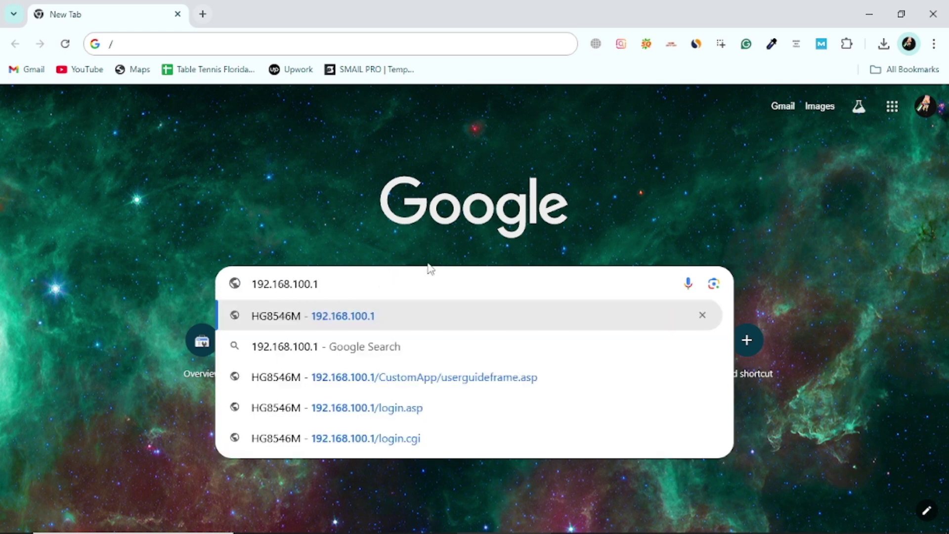
{"action": "key", "text": "Return"}
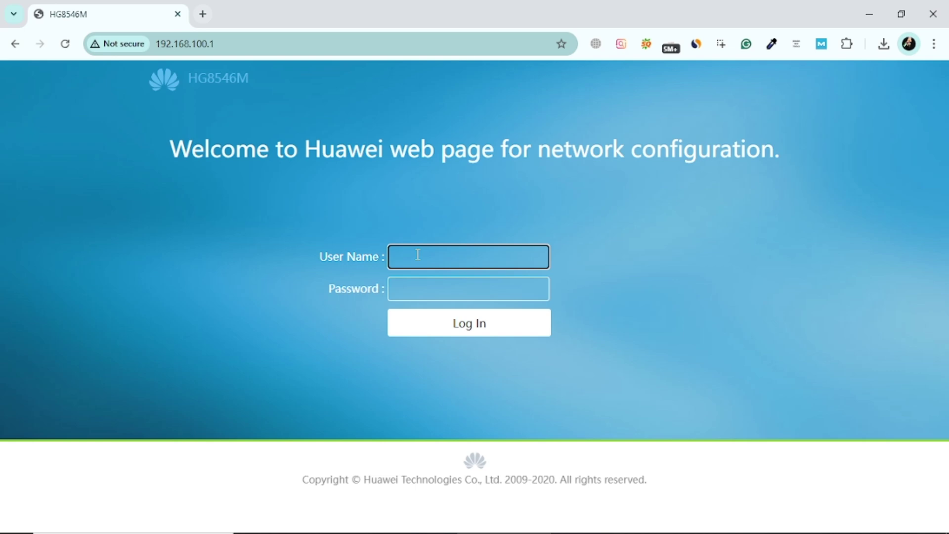
Fill the login form with user name root and the administrator account password
{"action": "type", "text": "root"}
{"action": "left_click", "coordinate": [465, 294]}
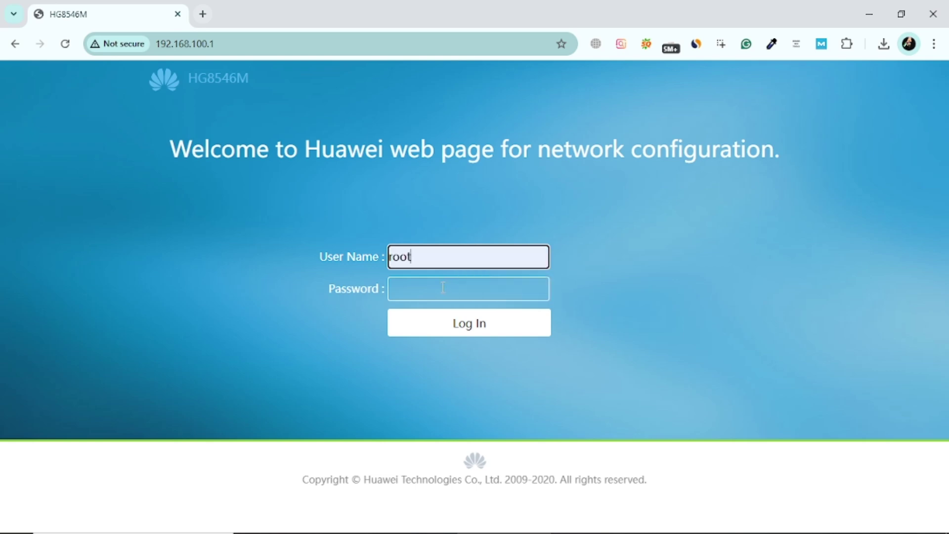
{"action": "left_click", "coordinate": [443, 287]}
{"action": "type", "text": "******"}
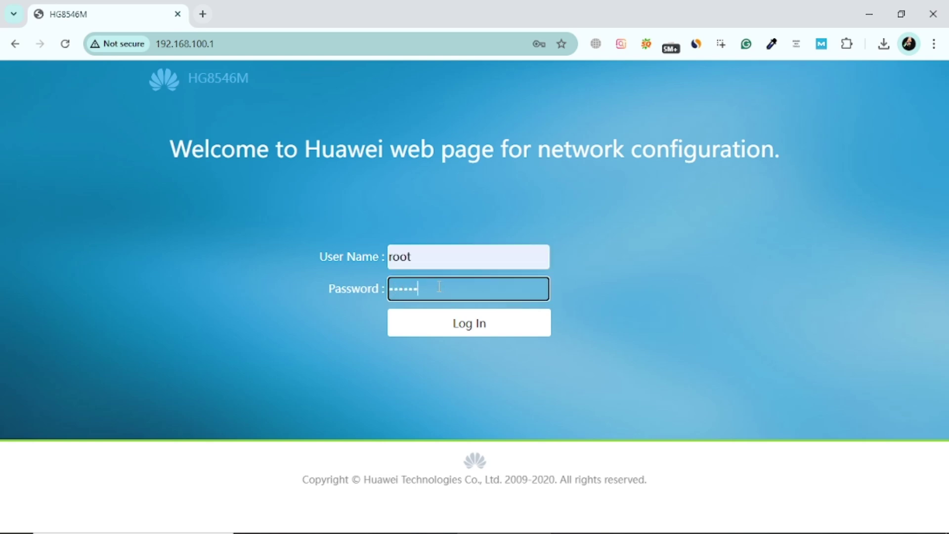
{"action": "type", "text": "*****"}
Log in and display the Wi-Fi devices(7) table: three online, four offline
{"action": "left_click", "coordinate": [466, 324]}
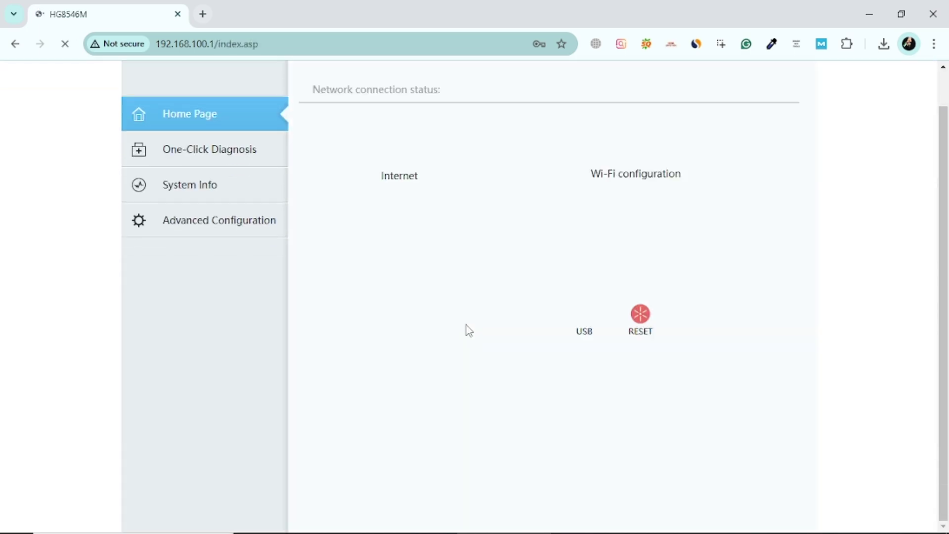
{"action": "scroll", "coordinate": [467, 331], "scroll_direction": "down", "scroll_amount": 3}
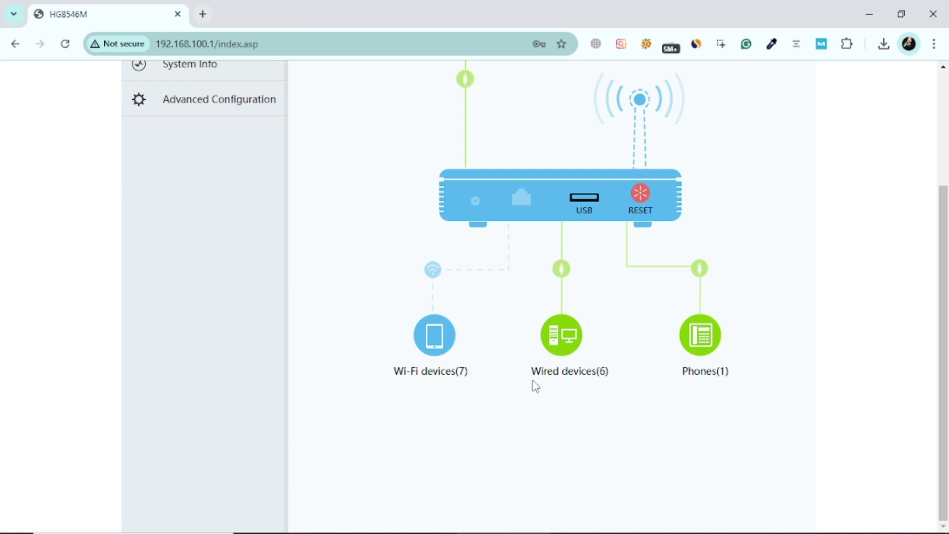
{"action": "left_click", "coordinate": [435, 338]}
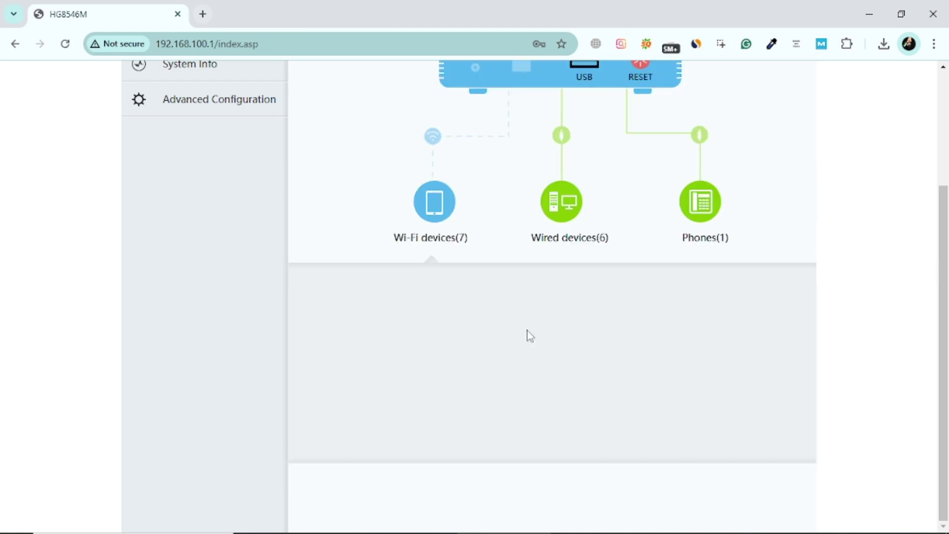
{"action": "scroll", "coordinate": [527, 333], "scroll_direction": "down", "scroll_amount": 7}
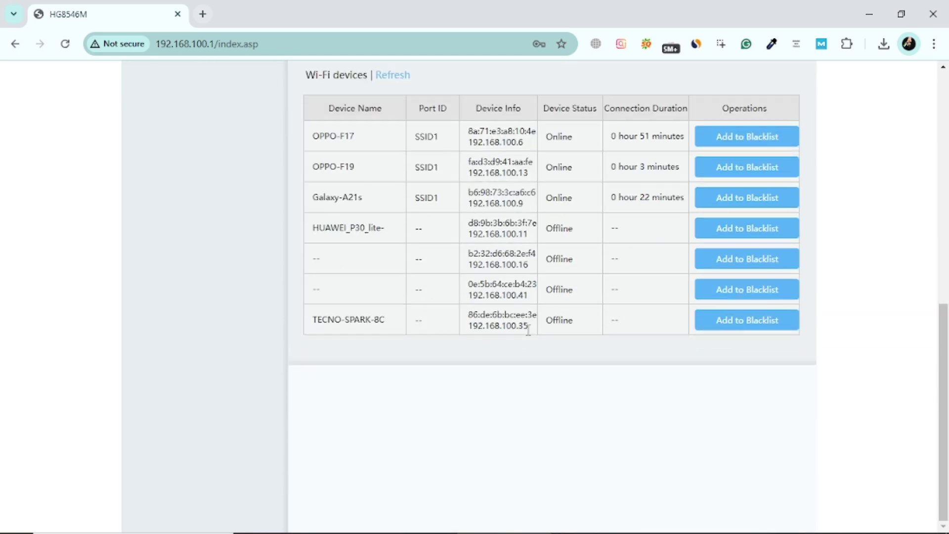
{"action": "scroll", "coordinate": [528, 330], "scroll_direction": "up", "scroll_amount": 1}
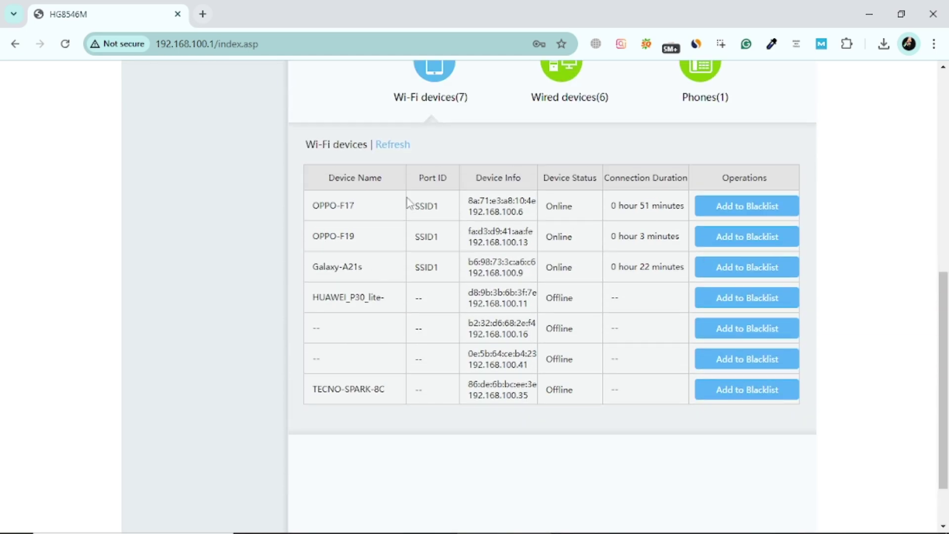
{"action": "scroll", "coordinate": [533, 259], "scroll_direction": "down", "scroll_amount": 1}
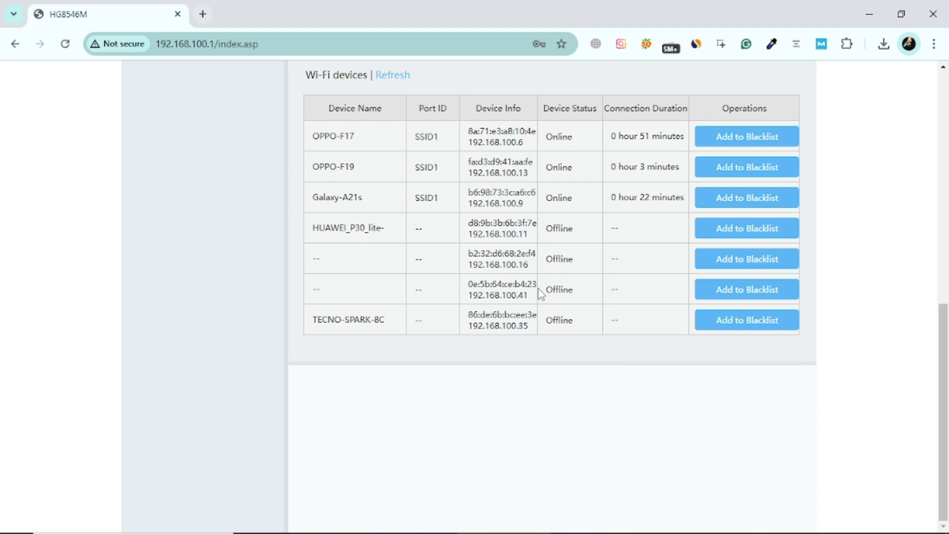
{"action": "scroll", "coordinate": [541, 292], "scroll_direction": "up", "scroll_amount": 1}
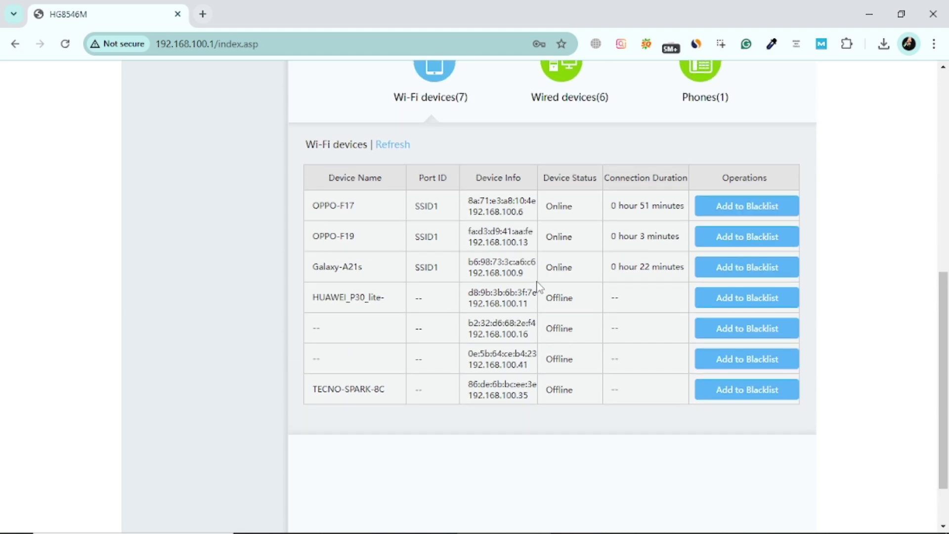
{"action": "scroll", "coordinate": [540, 287], "scroll_direction": "down", "scroll_amount": 1}
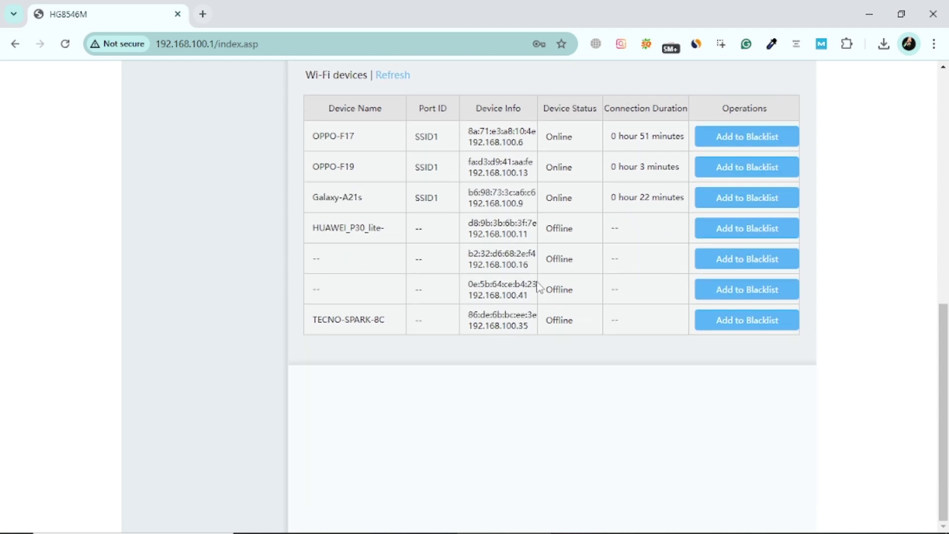
{"action": "scroll", "coordinate": [540, 288], "scroll_direction": "up", "scroll_amount": 1}
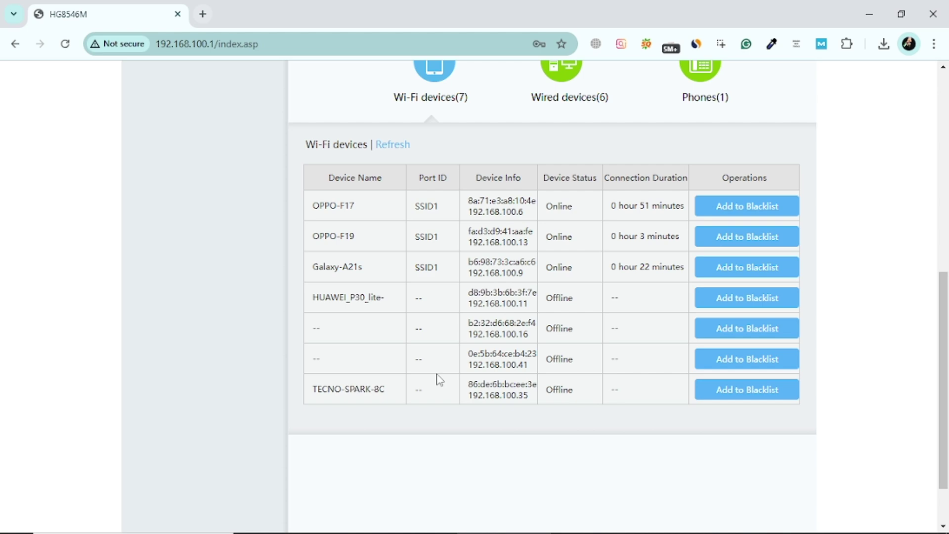
{"action": "scroll", "coordinate": [433, 378], "scroll_direction": "up", "scroll_amount": 5}
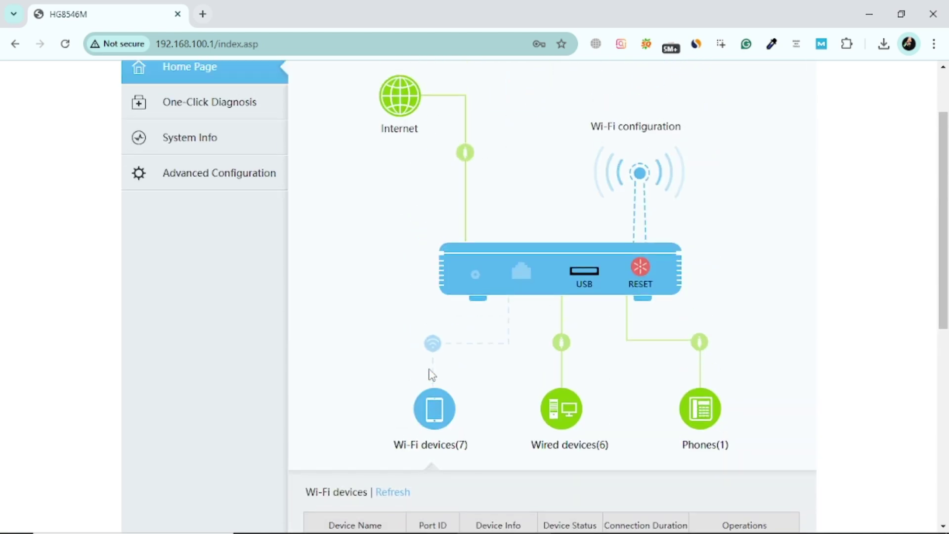
{"action": "scroll", "coordinate": [433, 375], "scroll_direction": "down", "scroll_amount": 5}
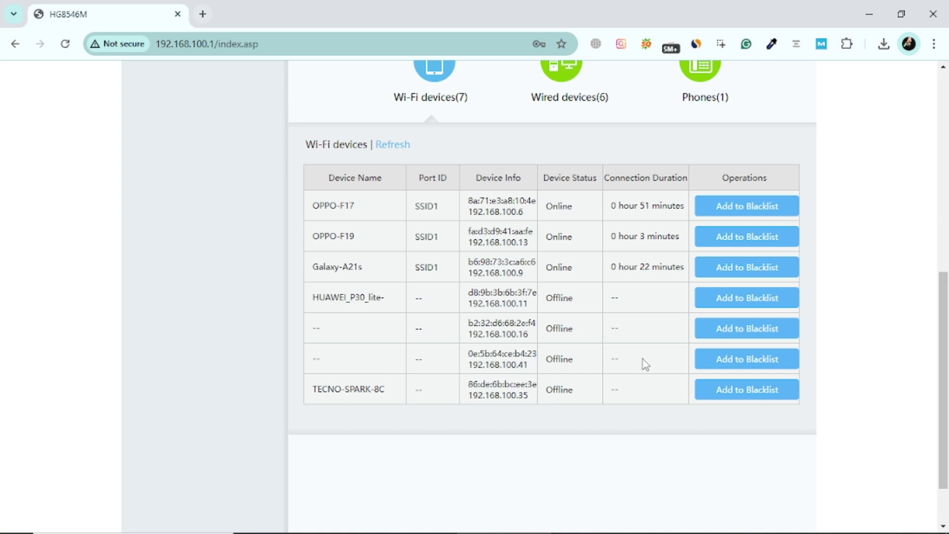
Add the unnamed offline device at 192.168.100.41 to the blacklist
{"action": "left_click", "coordinate": [743, 361]}
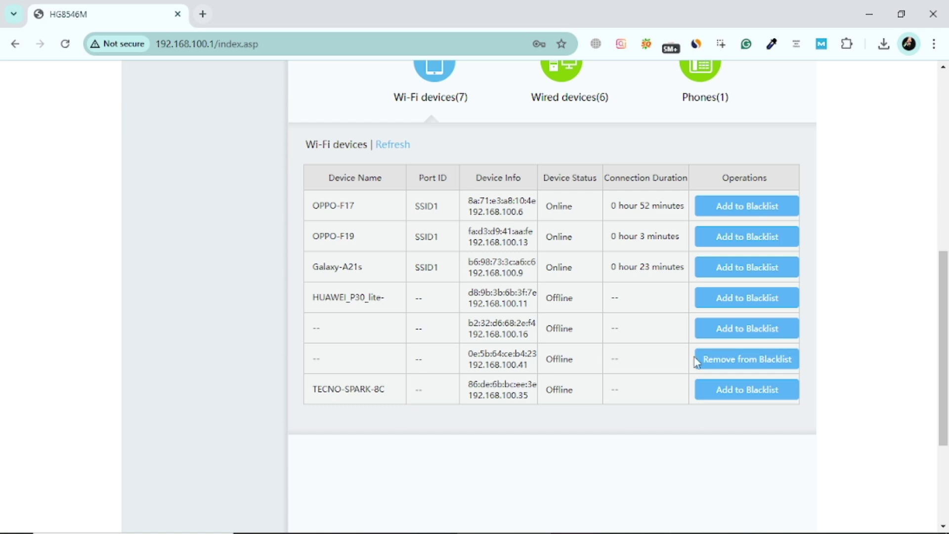
{"action": "scroll", "coordinate": [286, 366], "scroll_direction": "up", "scroll_amount": 7}
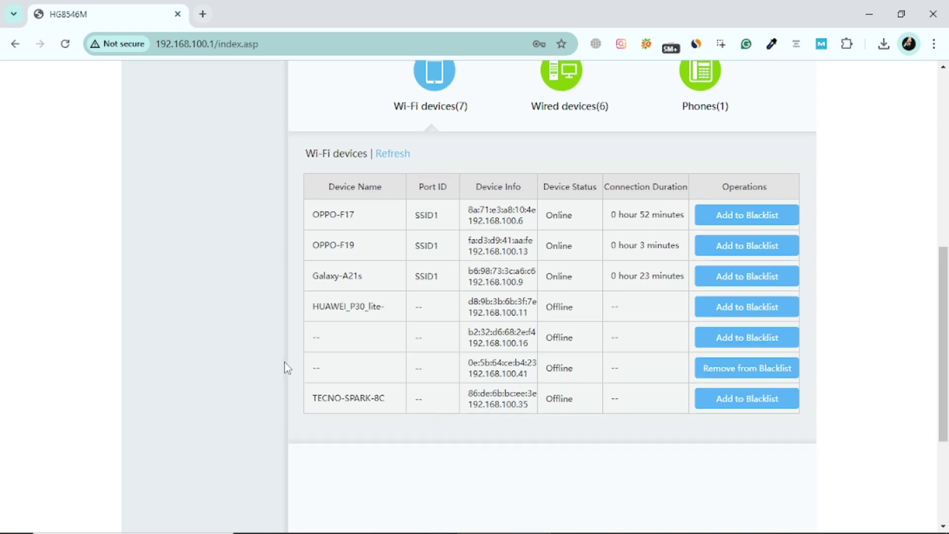
{"action": "scroll", "coordinate": [285, 367], "scroll_direction": "down", "scroll_amount": 7}
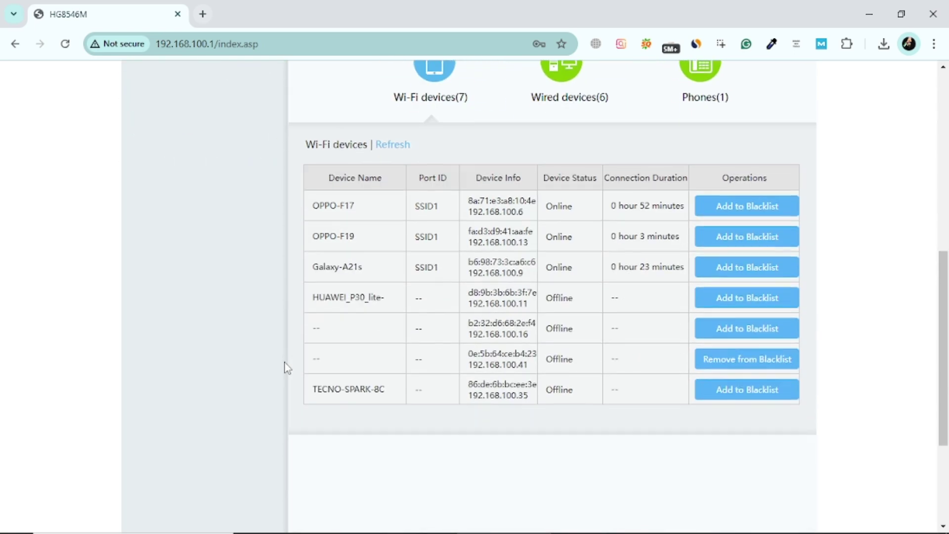
Remove 192.168.100.41 from the blacklist and return to the top of the page
{"action": "left_click", "coordinate": [722, 365]}
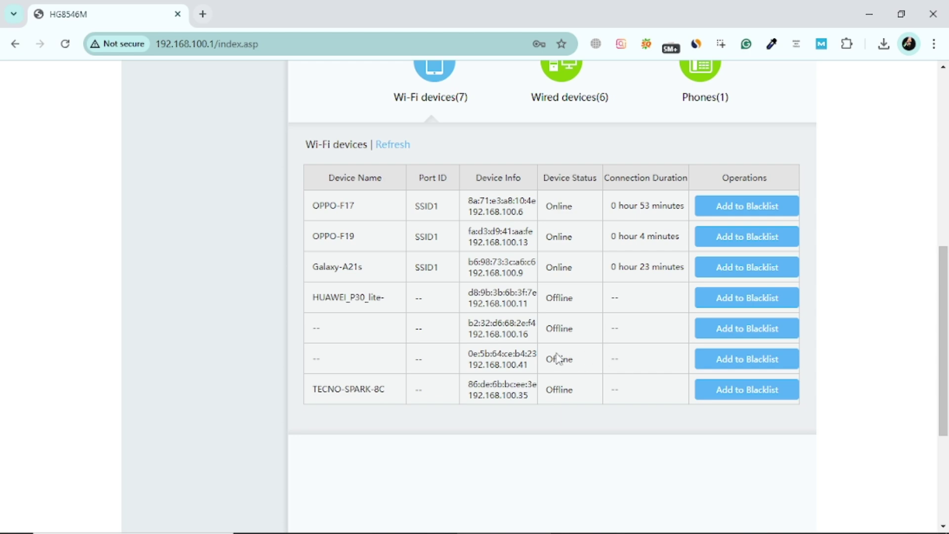
{"action": "scroll", "coordinate": [559, 358], "scroll_direction": "up", "scroll_amount": 3}
{"action": "scroll", "coordinate": [559, 359], "scroll_direction": "up", "scroll_amount": 3}
{"action": "scroll", "coordinate": [514, 376], "scroll_direction": "up", "scroll_amount": 2}
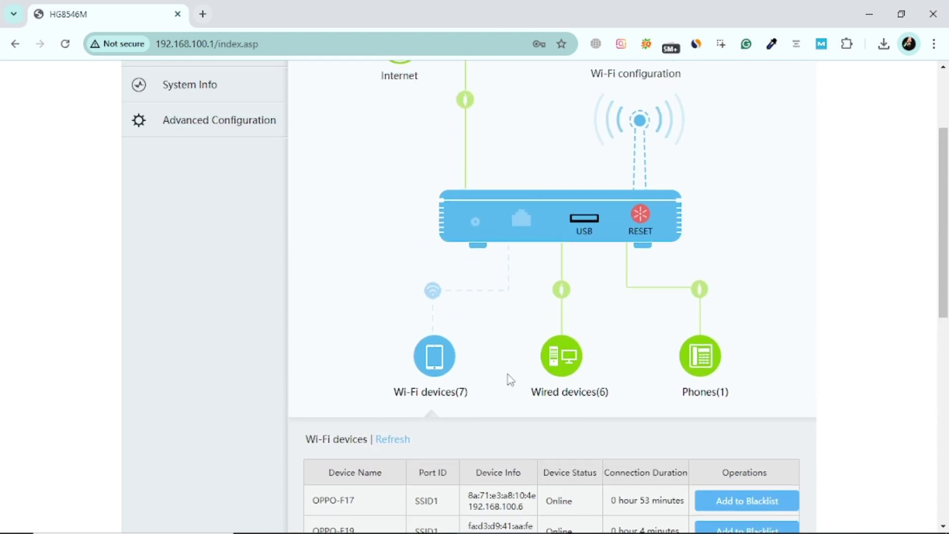
{"action": "scroll", "coordinate": [511, 380], "scroll_direction": "up", "scroll_amount": 2}
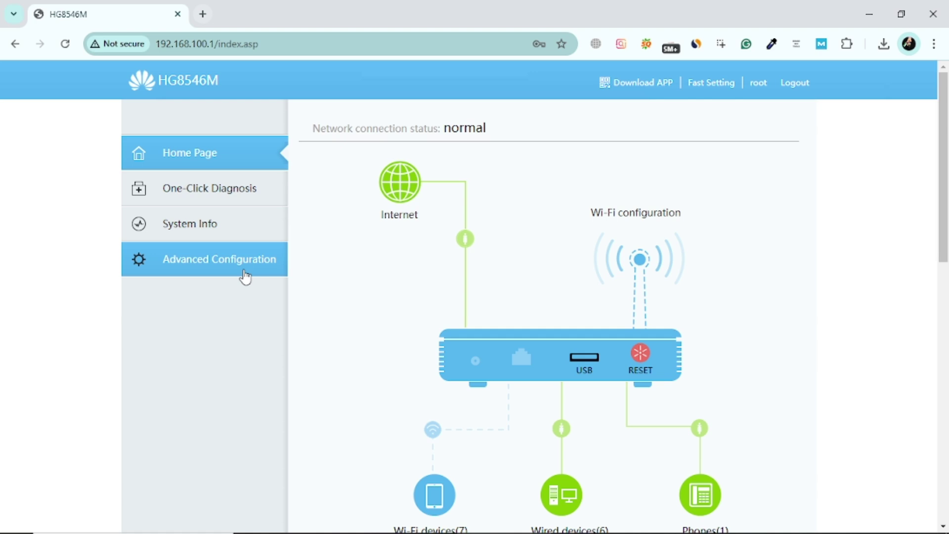
Go to Advanced Configuration > Security Configuration > MAC Address Filter > Wi-Fi MAC Address Filtering
{"action": "left_click", "coordinate": [229, 272]}
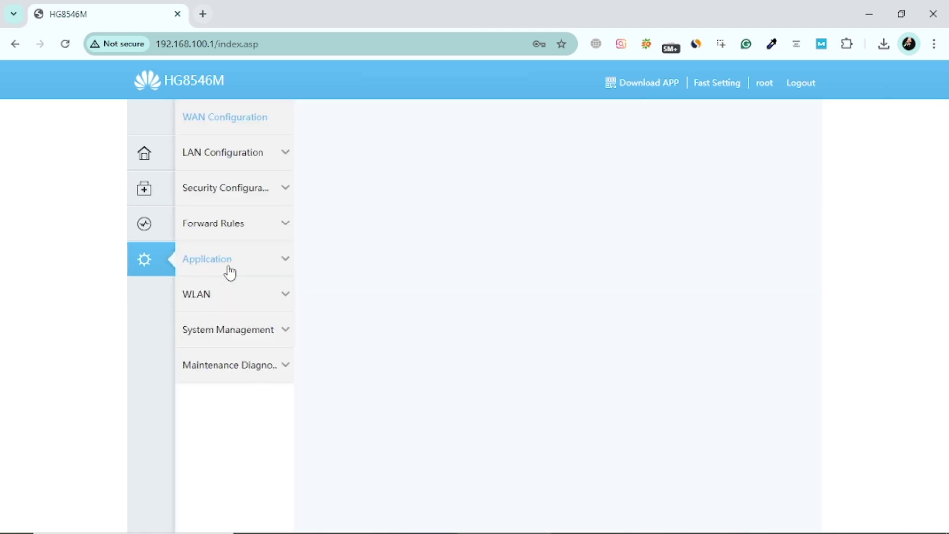
{"action": "left_click", "coordinate": [275, 192]}
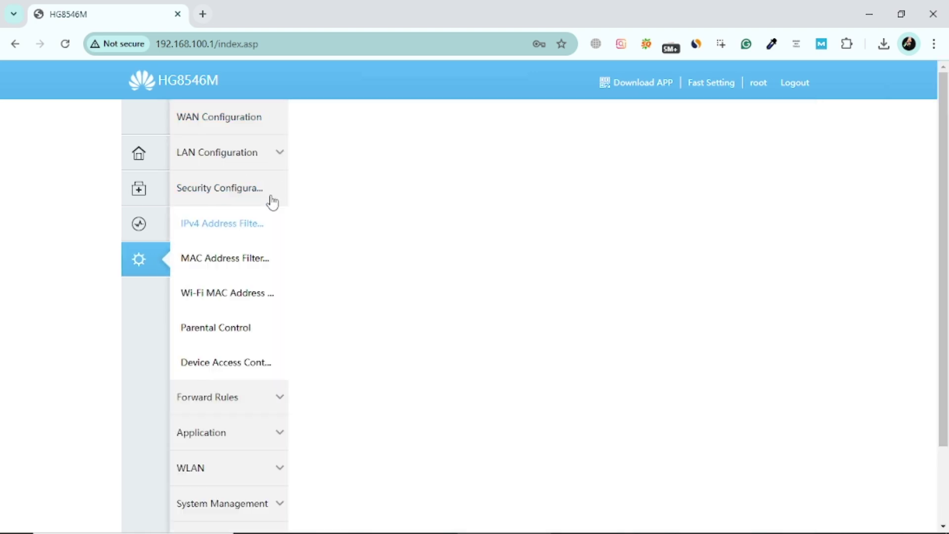
{"action": "left_click", "coordinate": [244, 264]}
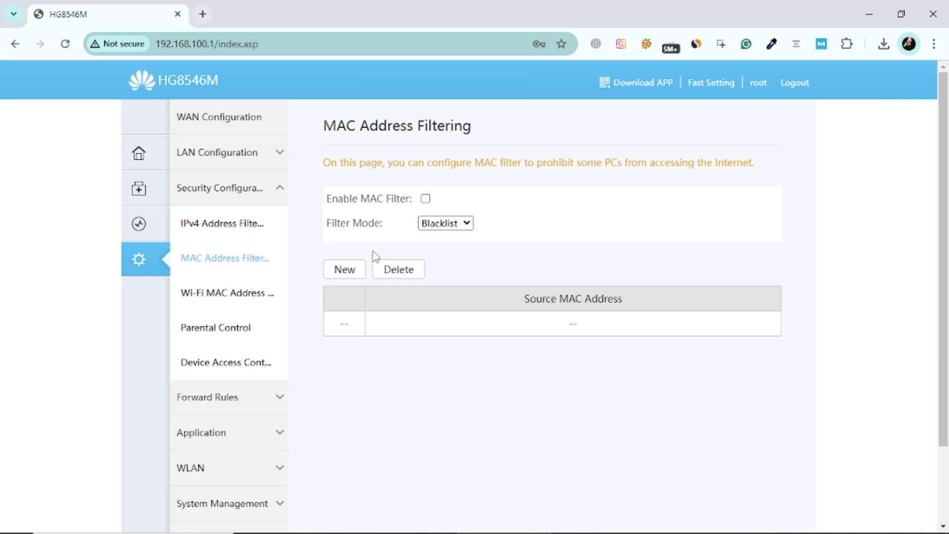
{"action": "left_click", "coordinate": [248, 294]}
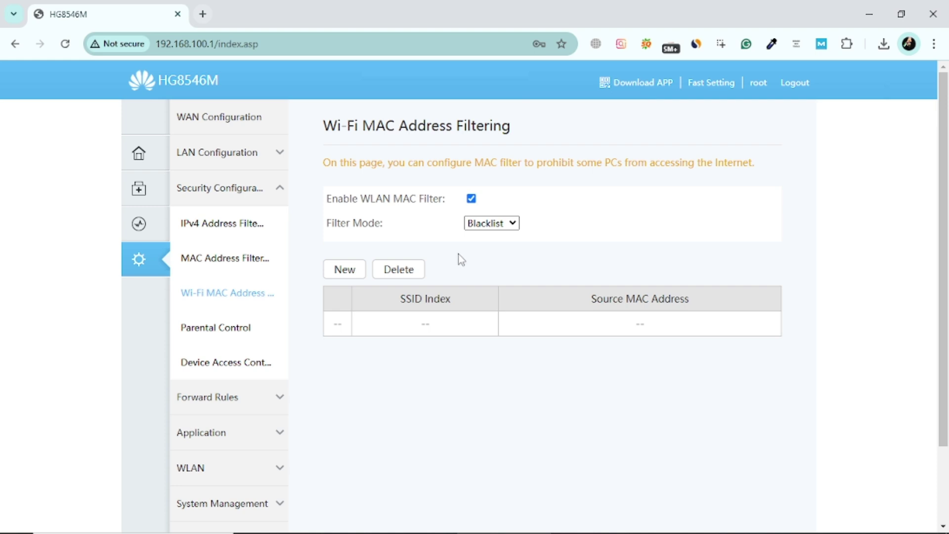
{"action": "scroll", "coordinate": [310, 352], "scroll_direction": "down", "scroll_amount": 2}
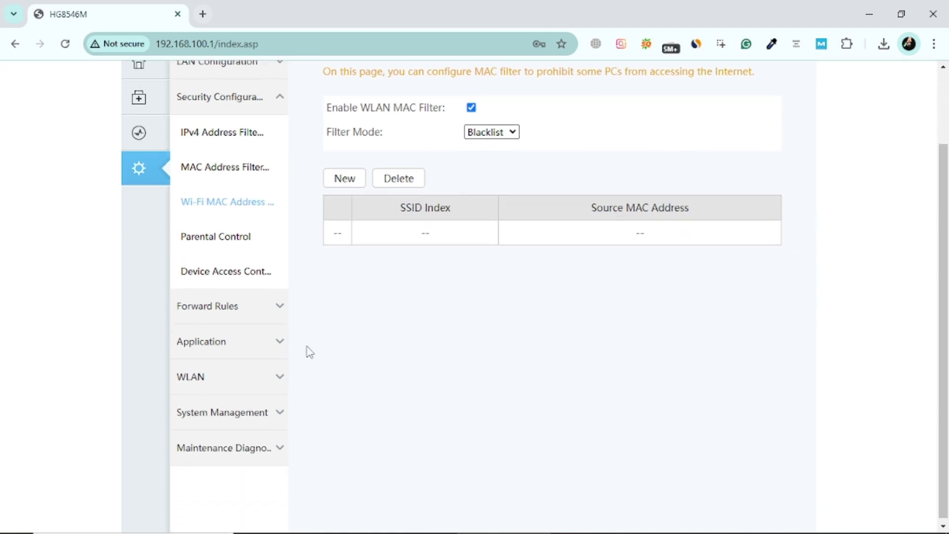
{"action": "left_click", "coordinate": [252, 414]}
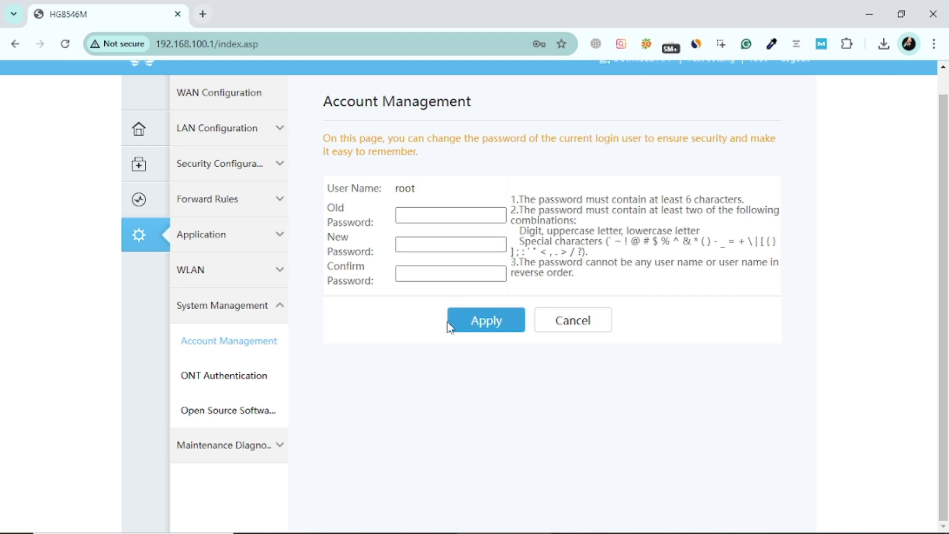
{"action": "left_click", "coordinate": [143, 140]}
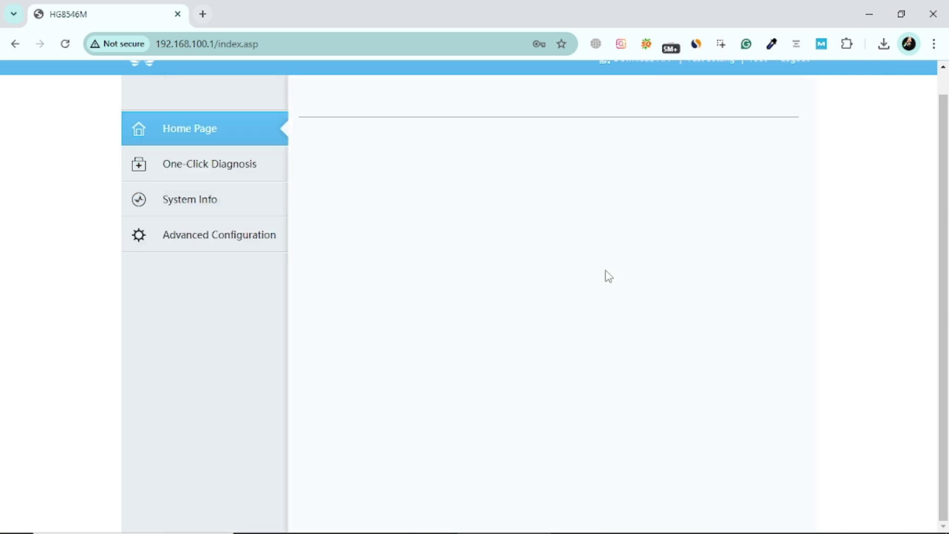
{"action": "scroll", "coordinate": [609, 277], "scroll_direction": "down", "scroll_amount": 3}
{"action": "scroll", "coordinate": [609, 276], "scroll_direction": "up", "scroll_amount": 3}
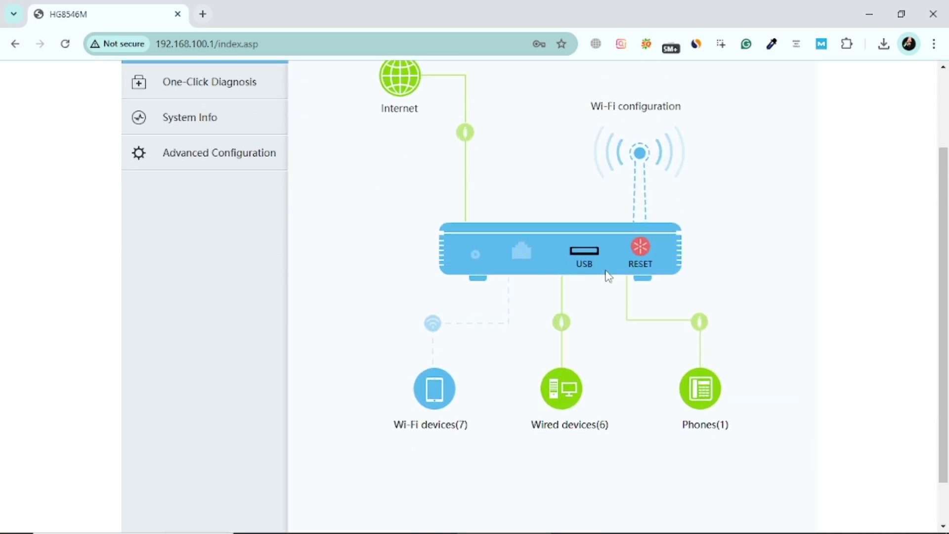